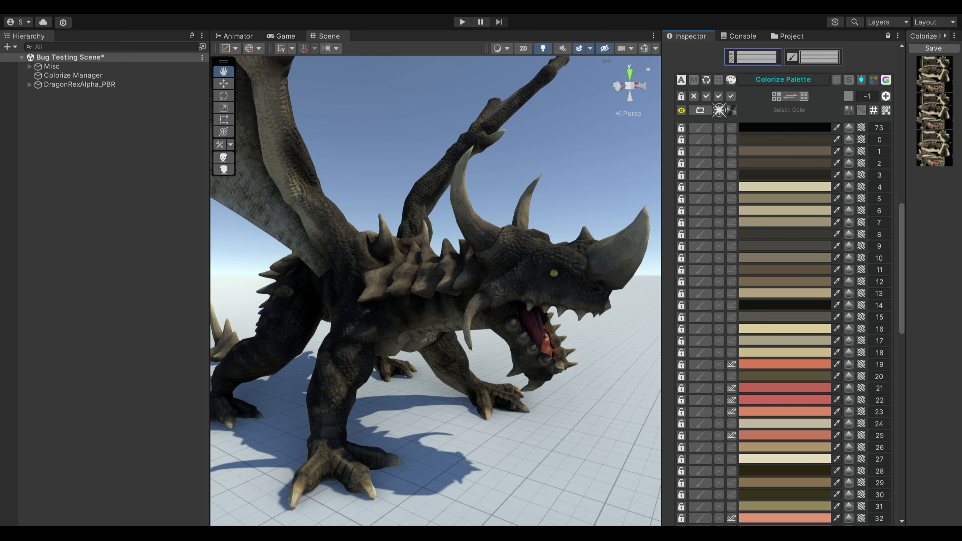
Detach the Advance Painting section into its own window and dock it below the scene hierarchy.
scroll(740, 141, down, 15)
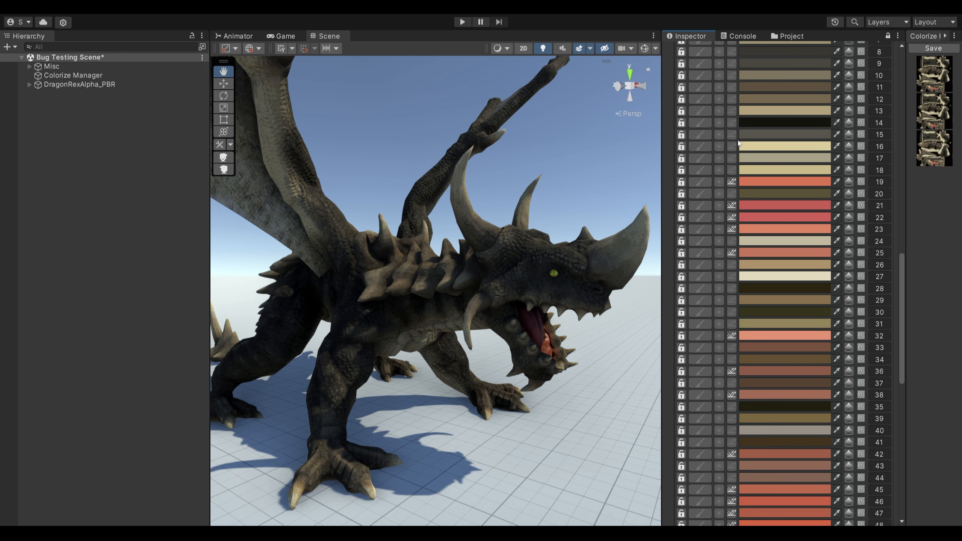
scroll(741, 142, down, 6)
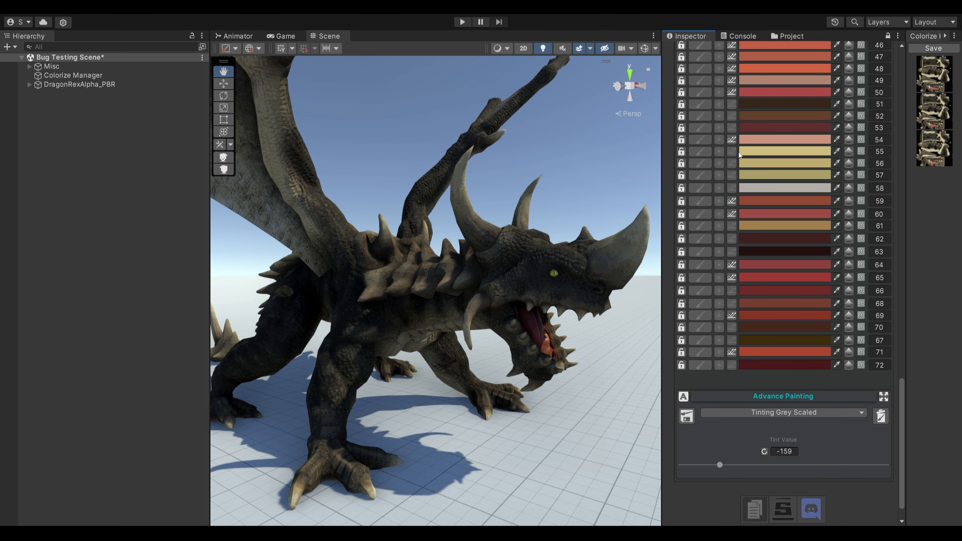
click(883, 398)
drag(198, 168, 93, 479)
drag(137, 360, 150, 152)
Set the advanced painting method to Palette Selection Random and enlarge its docked window to fit all the options.
click(117, 188)
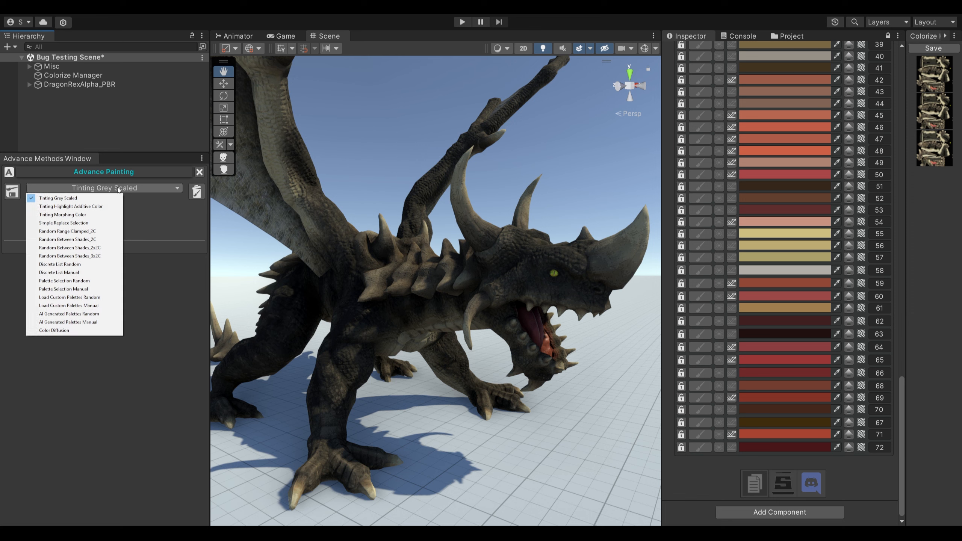
click(73, 282)
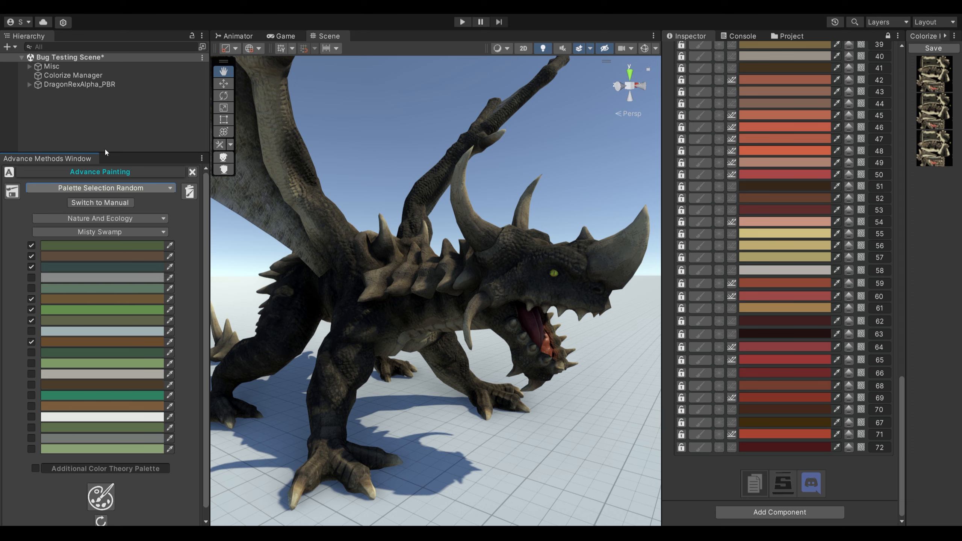
drag(105, 152, 117, 125)
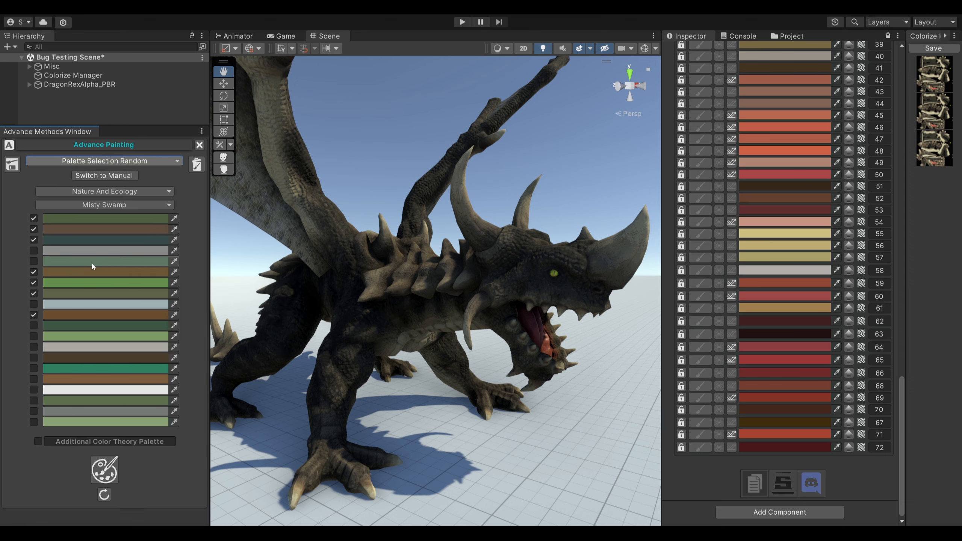
Select all of the dragon's palette colors and repaint them randomly several times from the checked Misty Swamp colors.
scroll(706, 243, up, 15)
scroll(707, 274, down, 5)
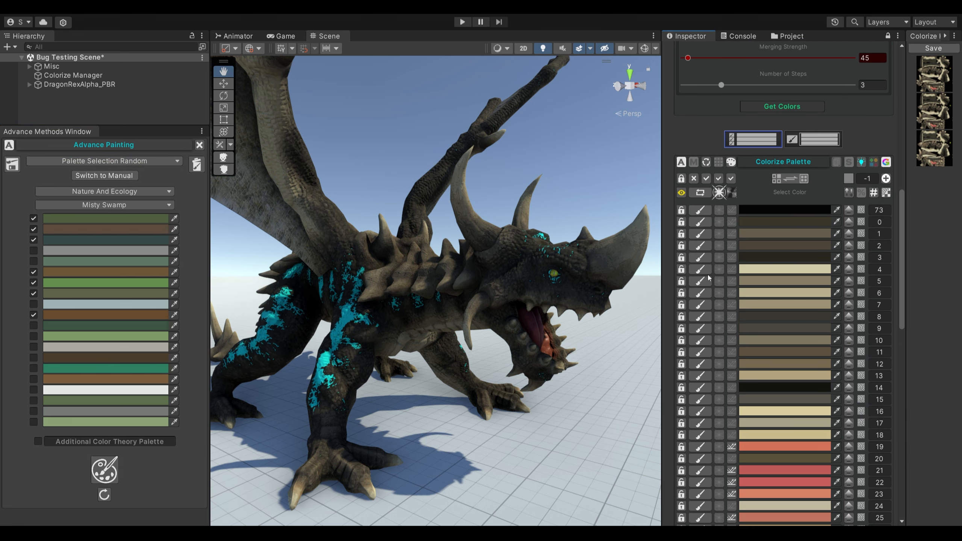
click(104, 470)
click(104, 470)
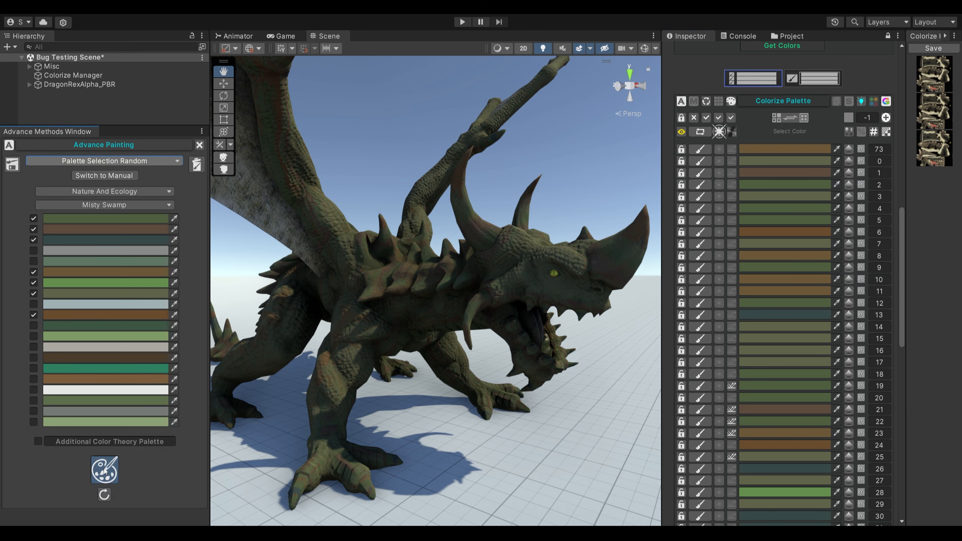
click(105, 470)
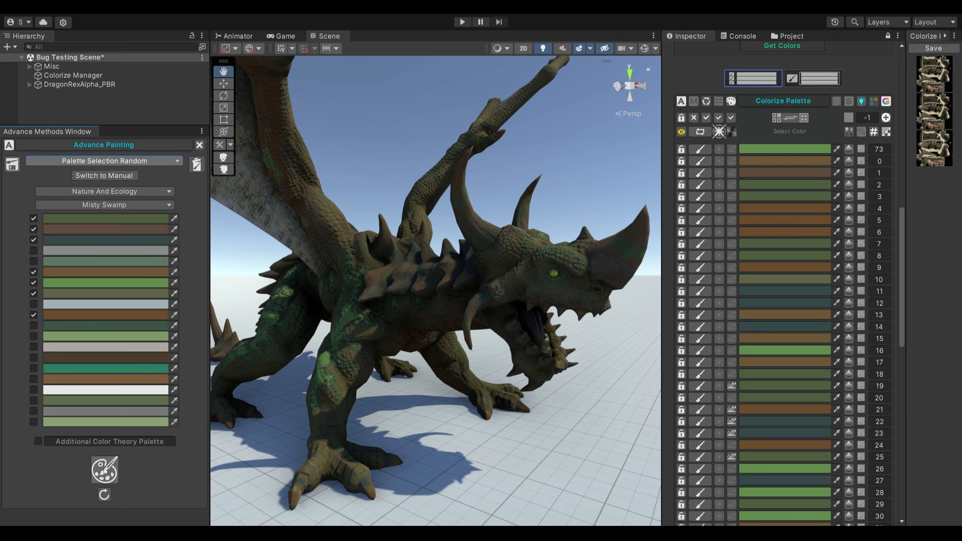
click(104, 470)
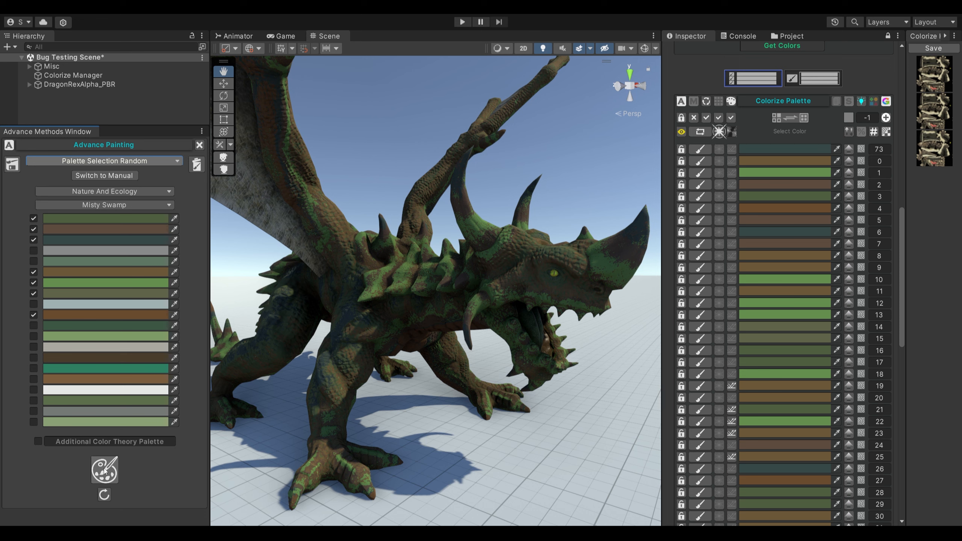
click(104, 470)
click(105, 470)
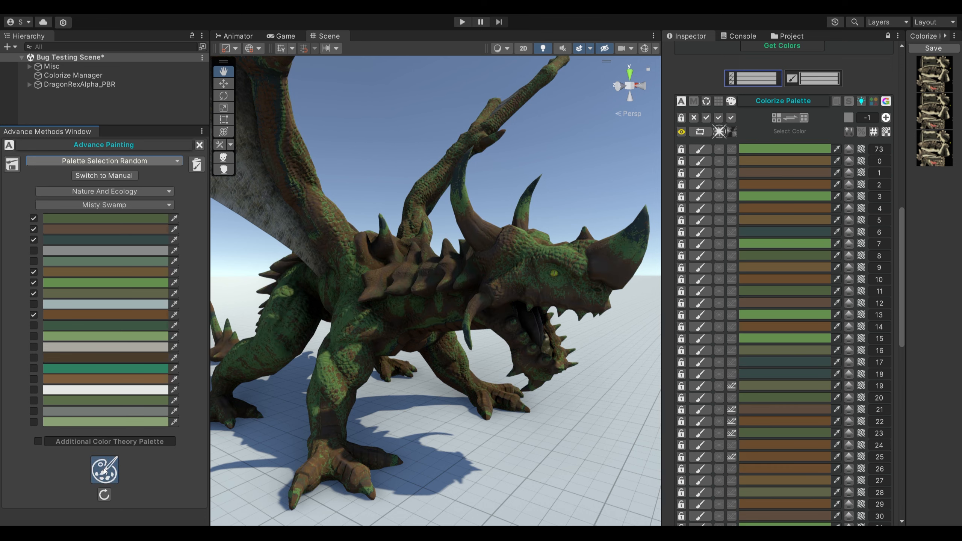
click(104, 470)
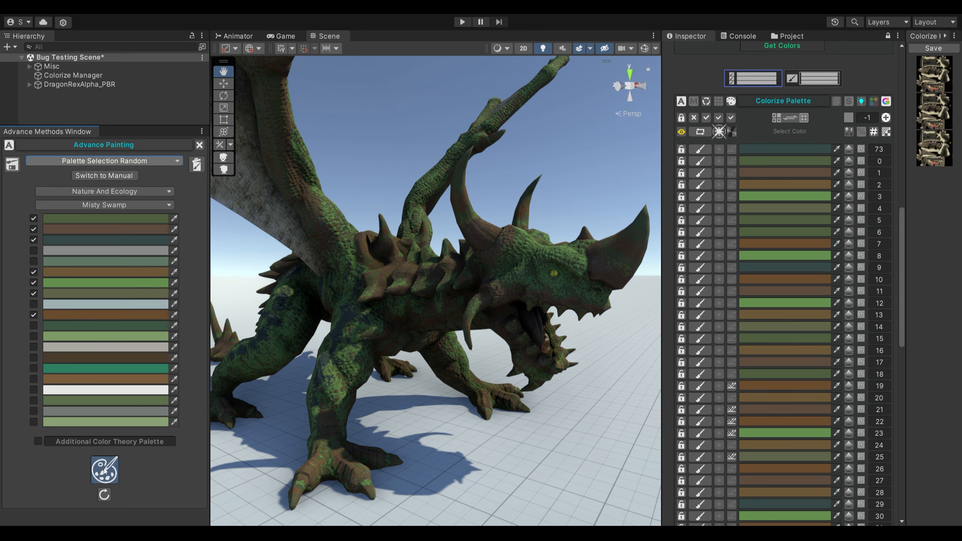
click(104, 470)
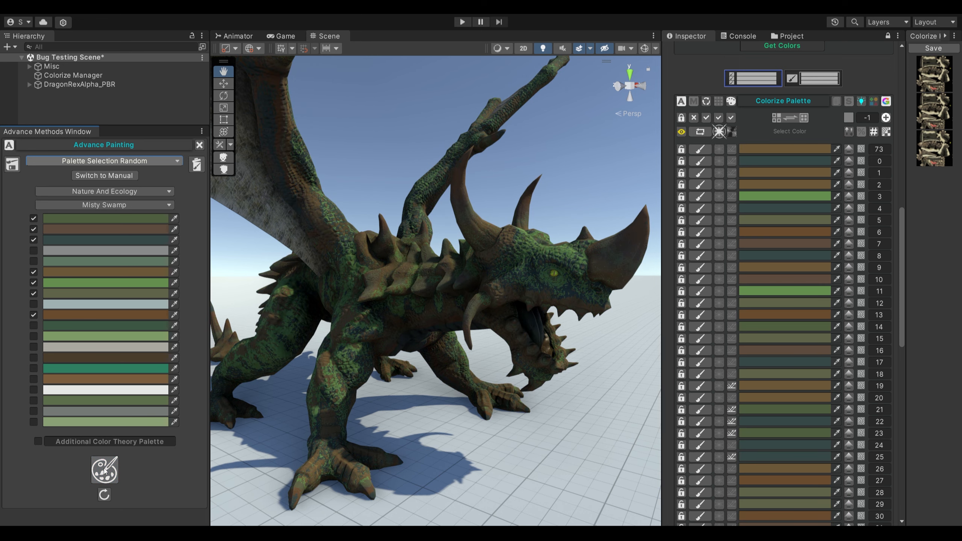
click(105, 470)
click(104, 470)
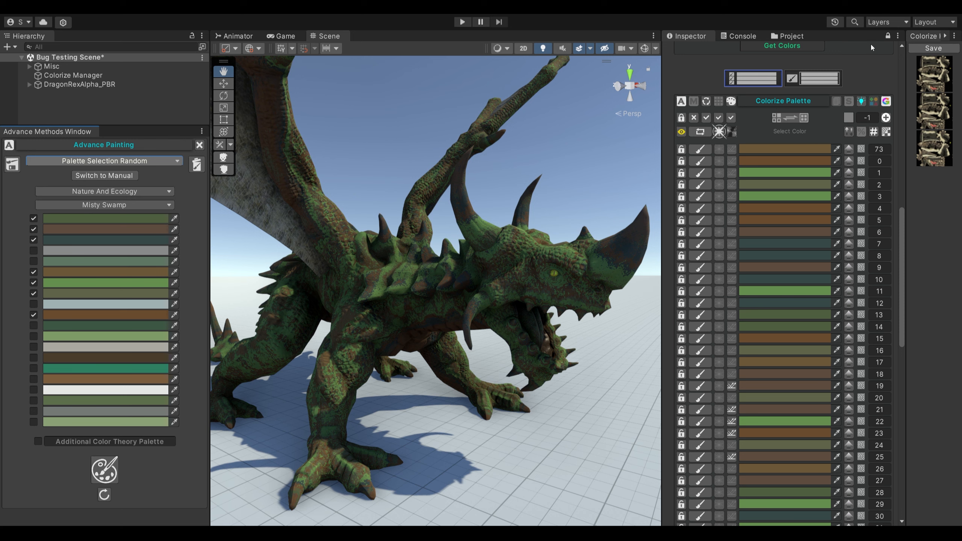
Load the first saved preset to restore the dragon's original colors.
click(931, 70)
click(931, 70)
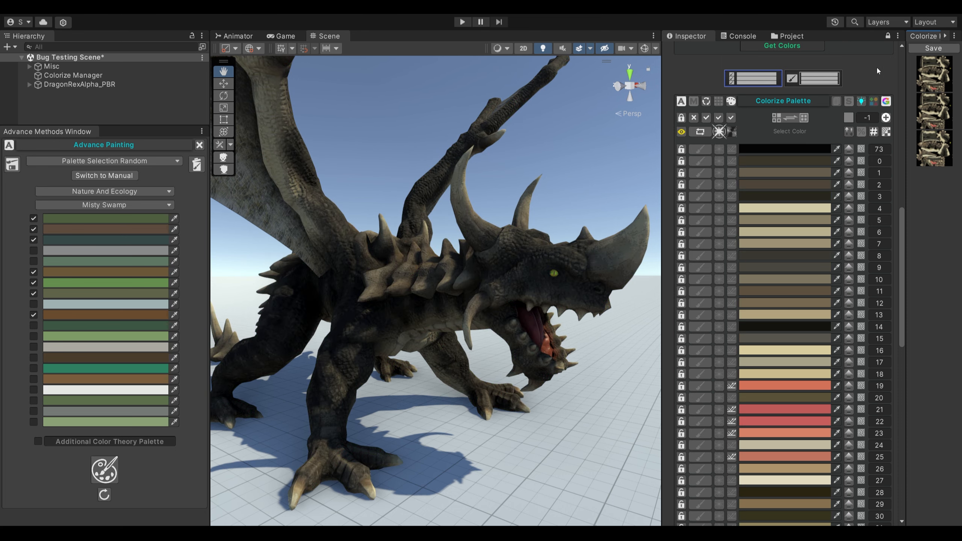
Set the advanced painting method to Color Diffusion and its technology to Pin Point Diffusion.
click(154, 161)
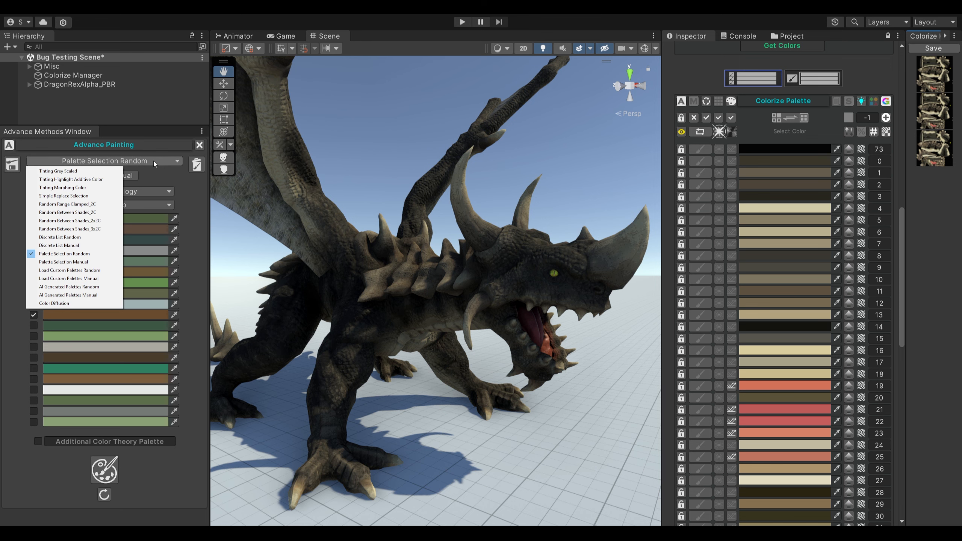
click(80, 303)
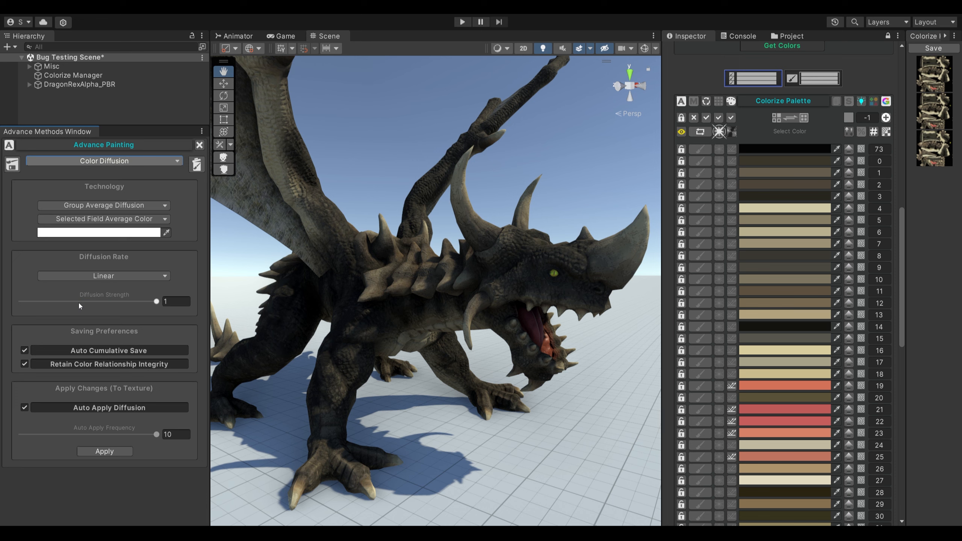
click(157, 206)
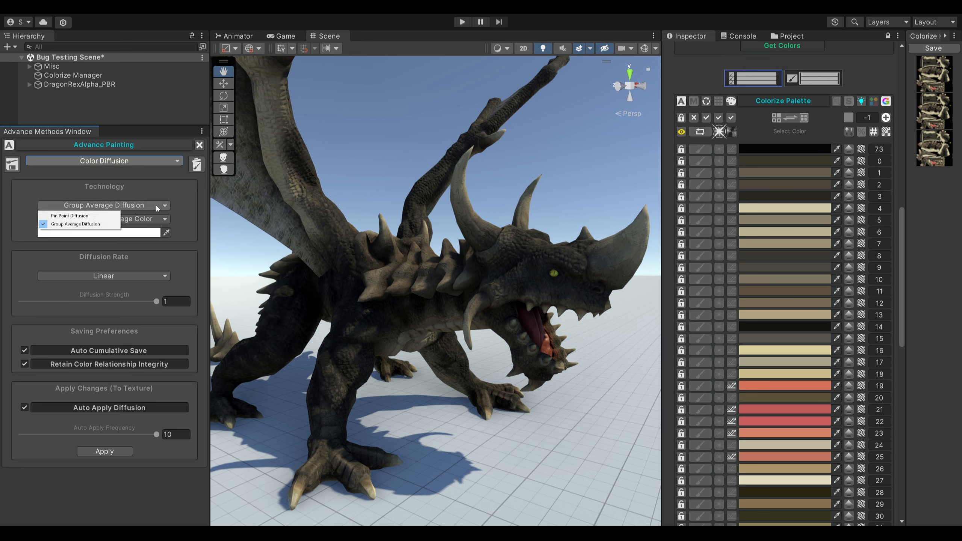
click(88, 216)
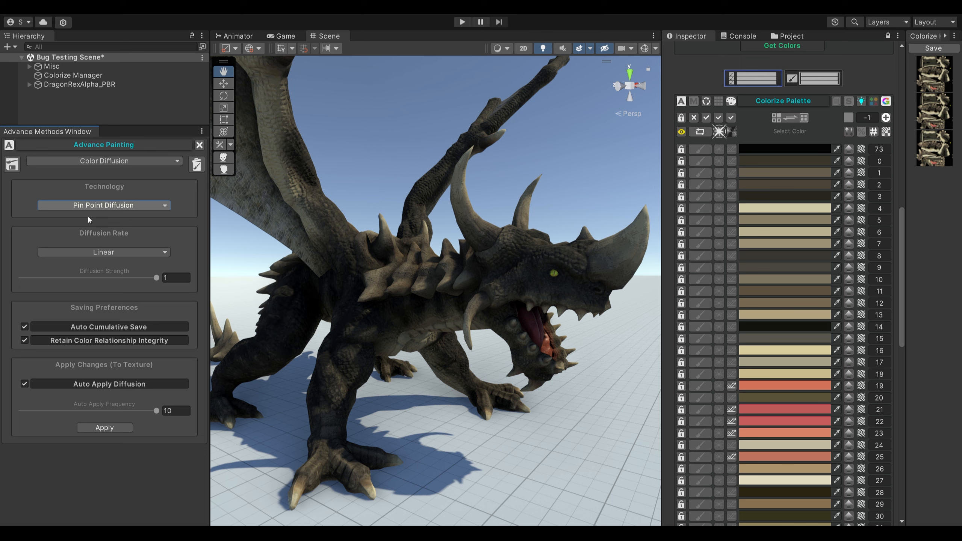
Set the diffusion rate to Exponential with a diffusion impact intensity of 8.
click(86, 257)
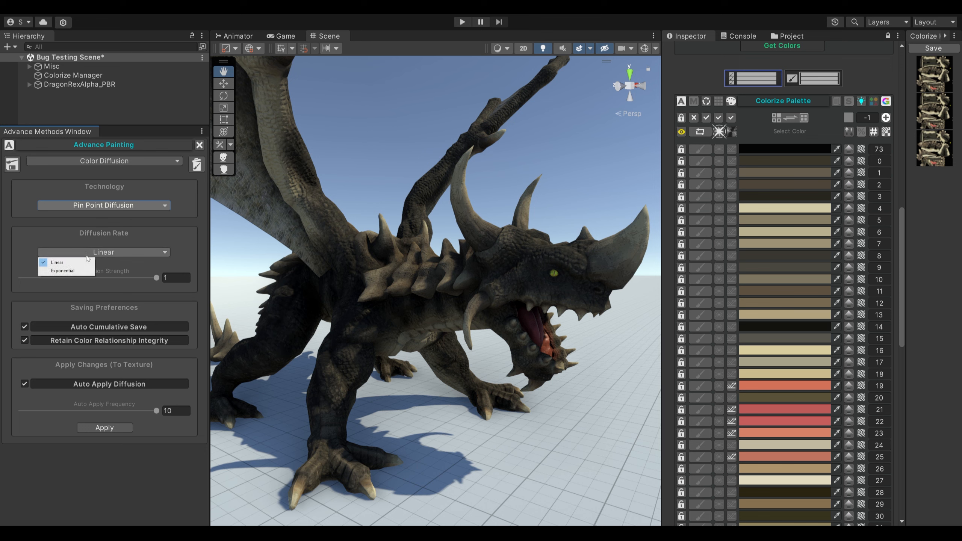
click(73, 270)
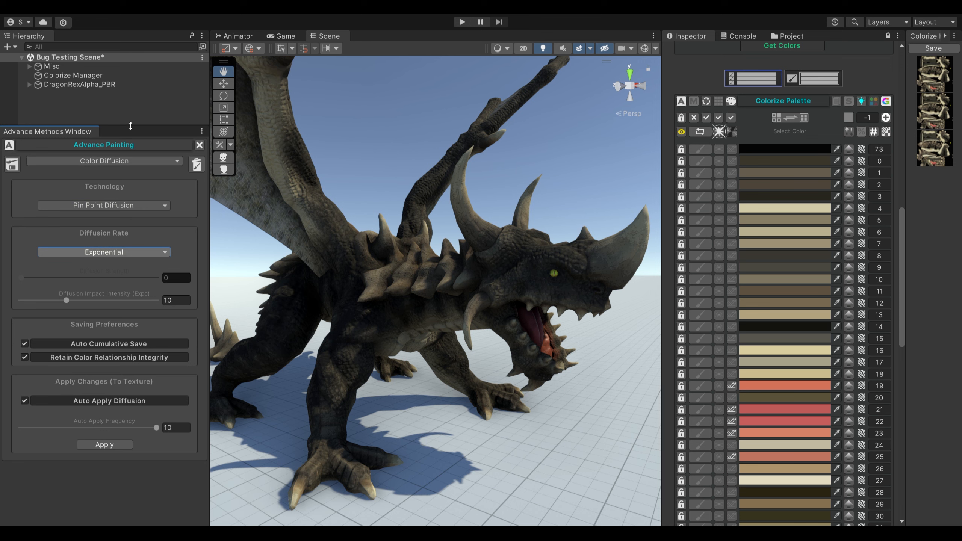
drag(131, 126, 116, 185)
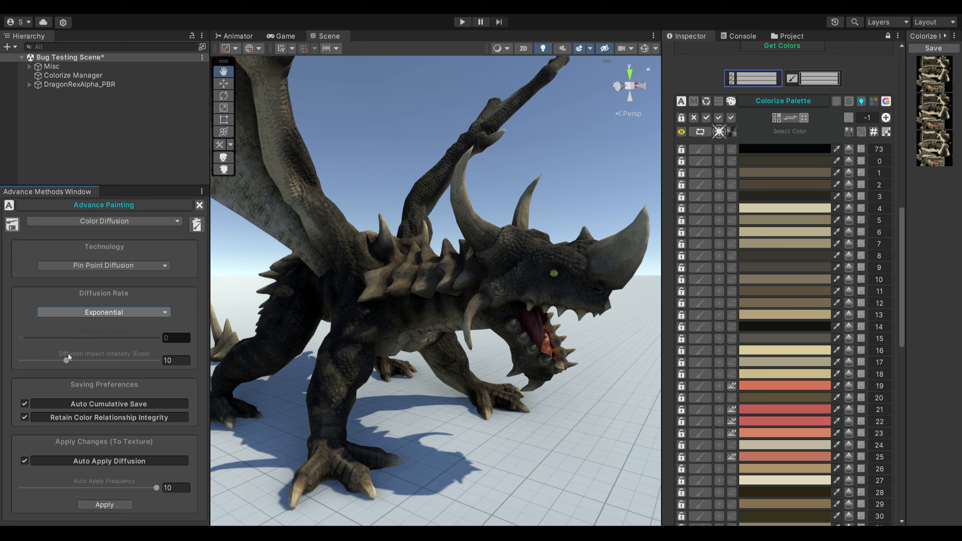
drag(68, 356, 63, 361)
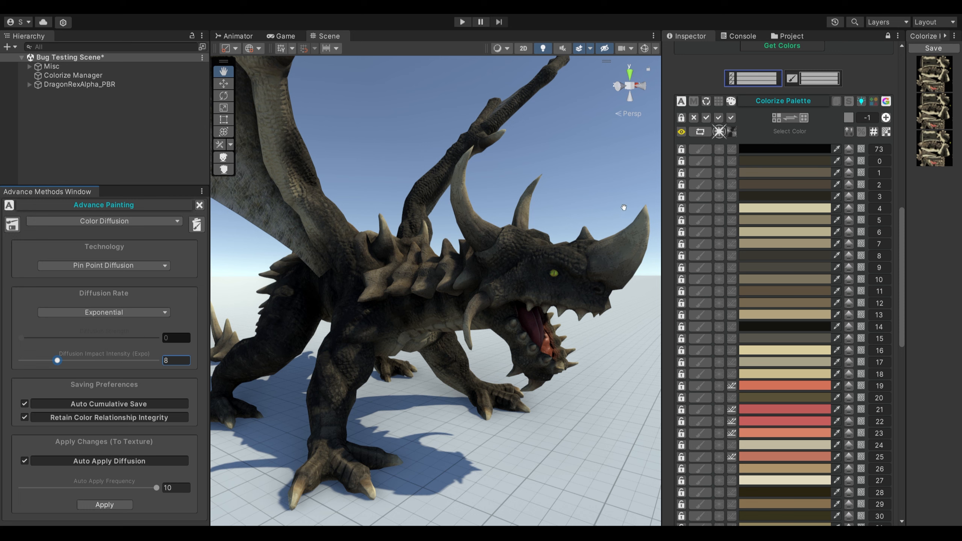
Select all palette colors for painting and change color 0 to dark green 0F4906.
click(706, 118)
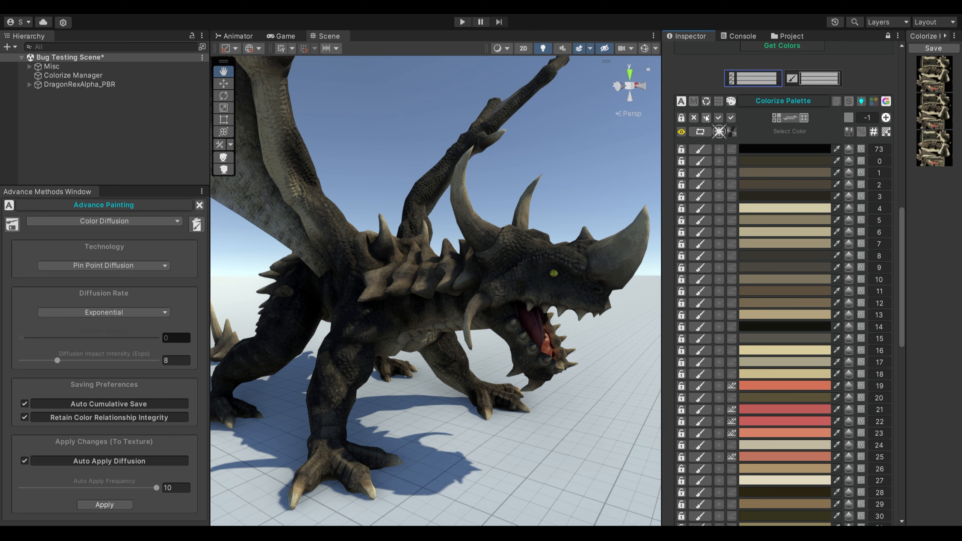
click(705, 117)
click(743, 158)
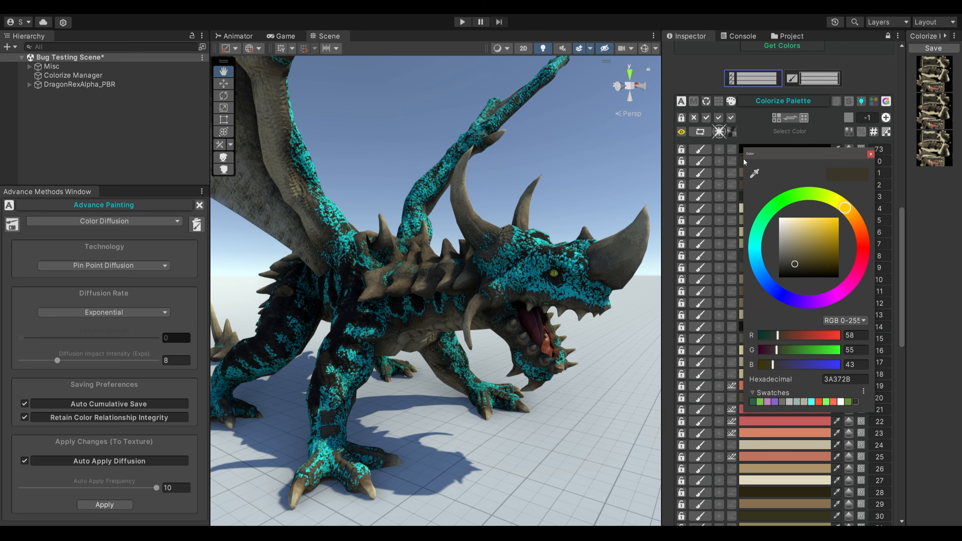
click(790, 203)
drag(828, 254, 835, 259)
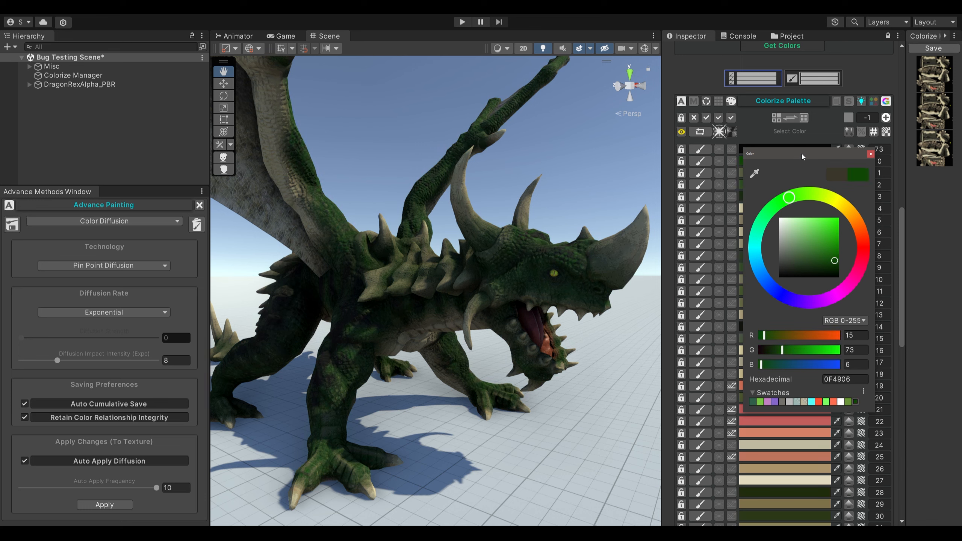
drag(802, 155, 867, 143)
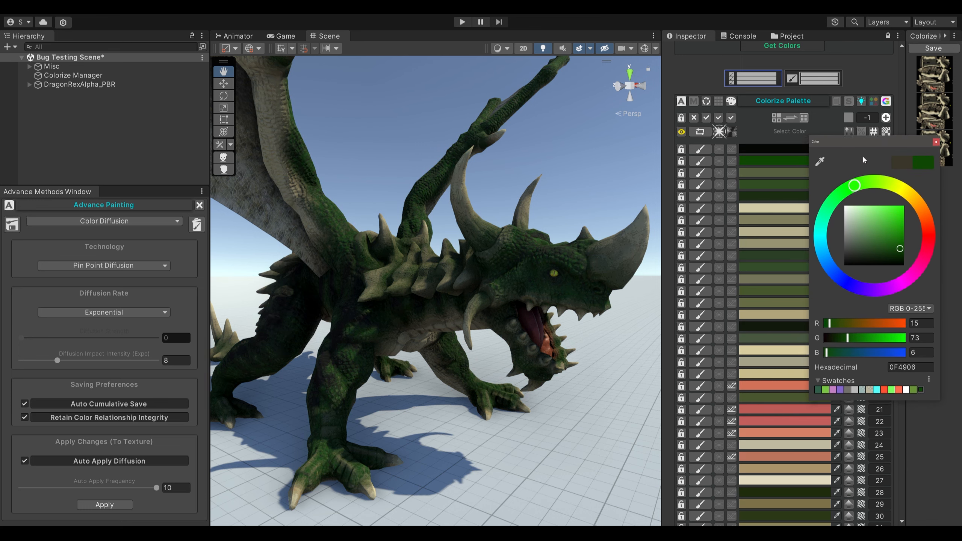
click(935, 142)
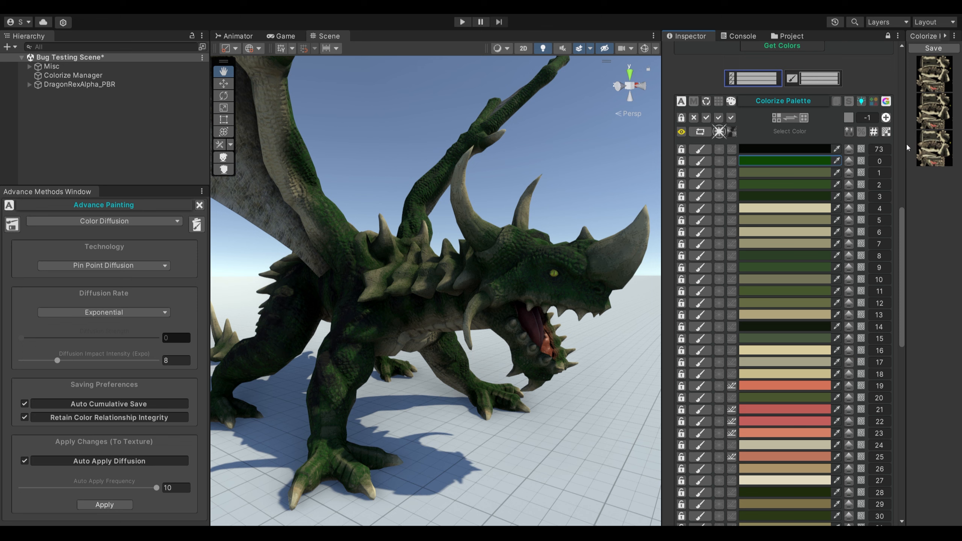
Change palette color 1 to the orange-brown 613D1A.
click(801, 173)
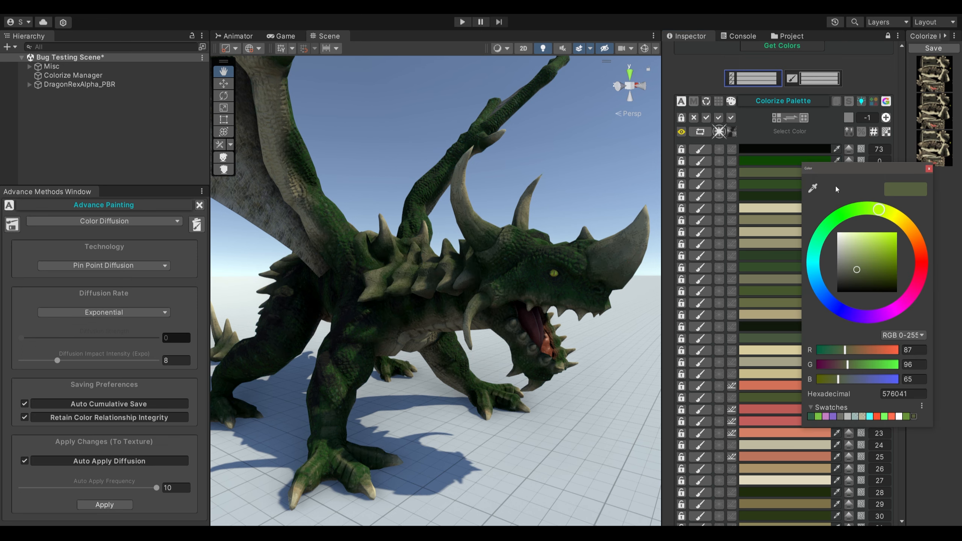
click(915, 236)
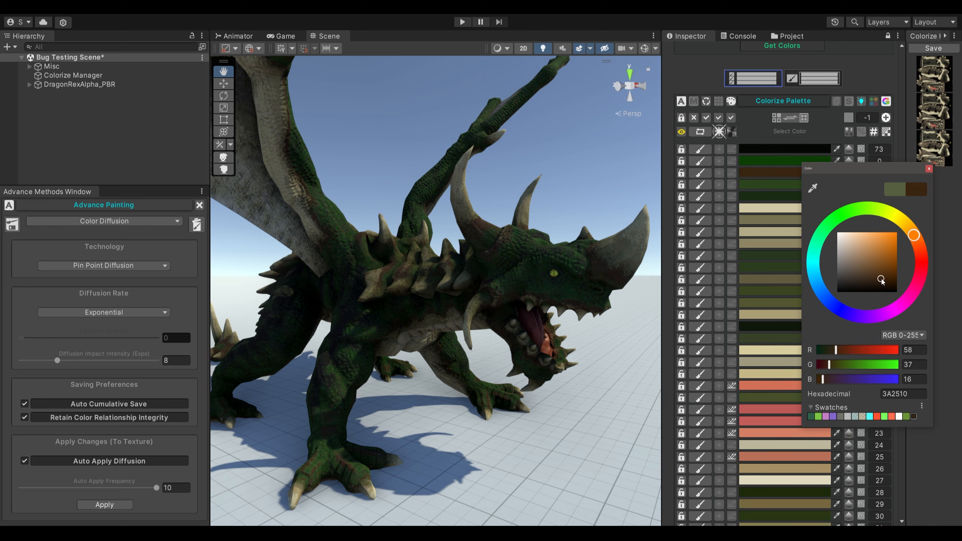
click(882, 269)
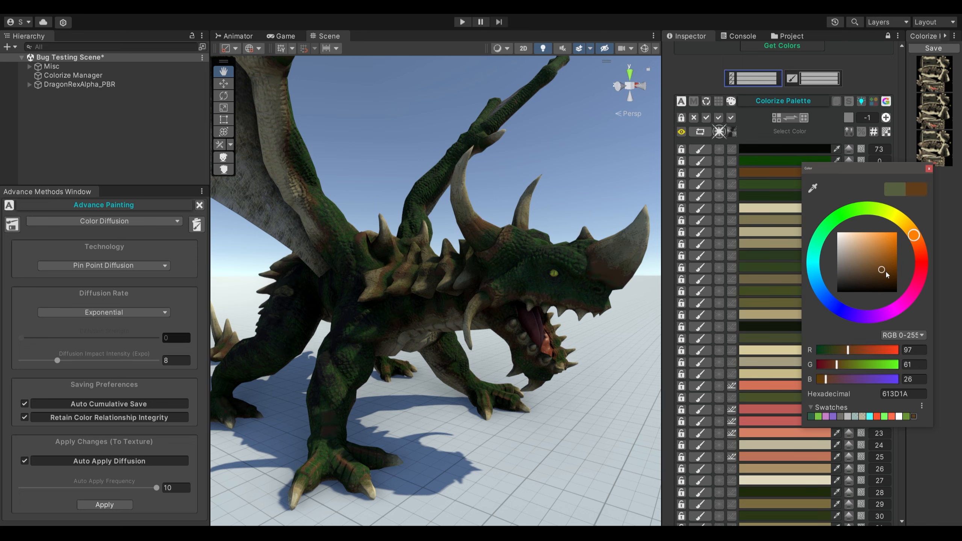
click(929, 169)
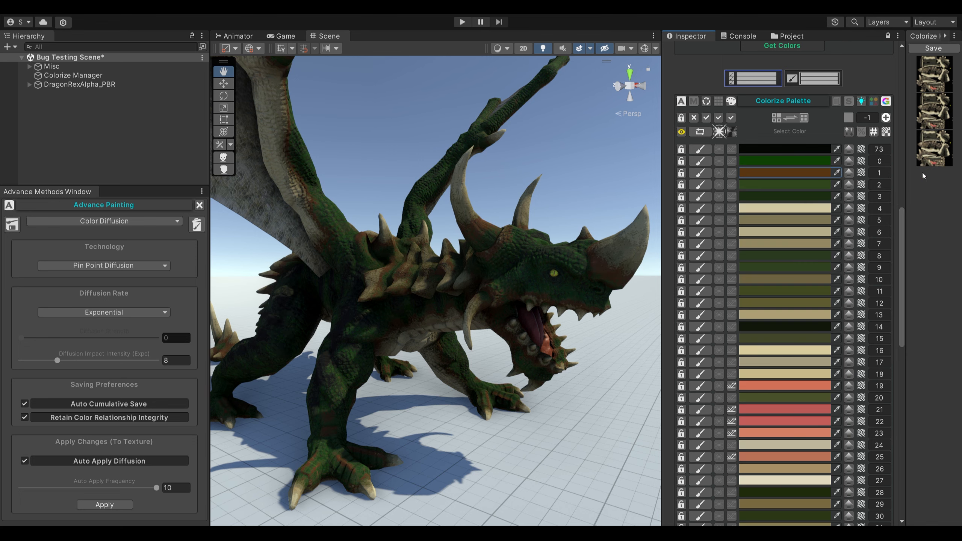
Change palette color 5 to a dark brown with an orange hue.
click(795, 217)
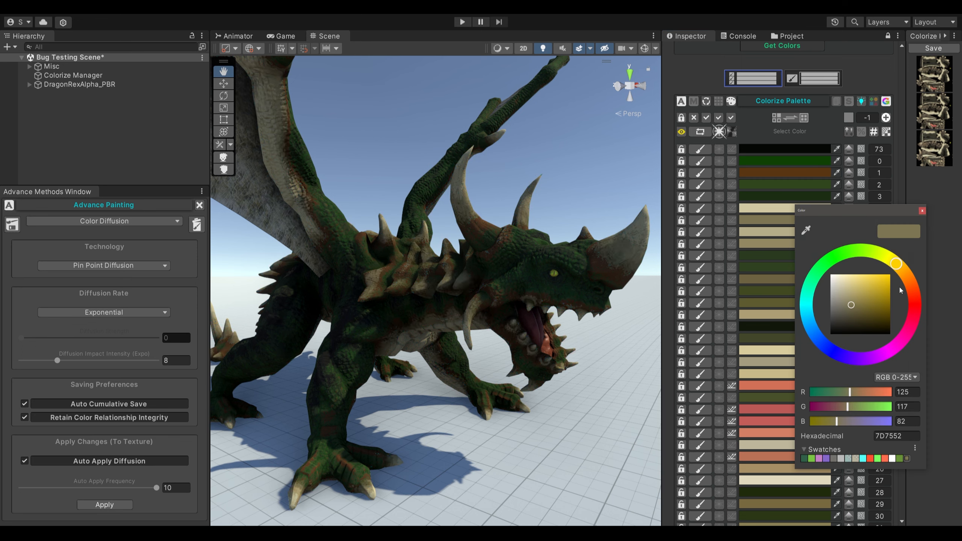
click(903, 275)
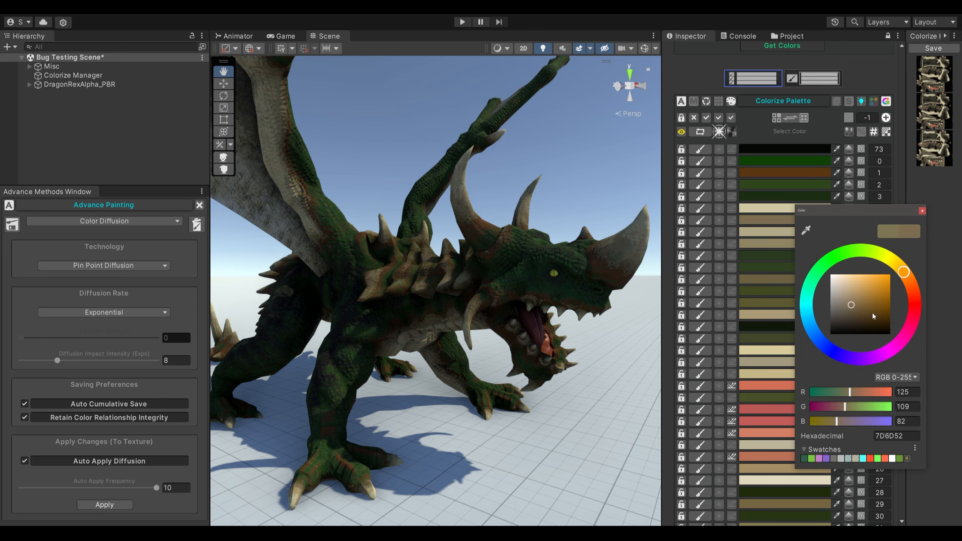
click(871, 312)
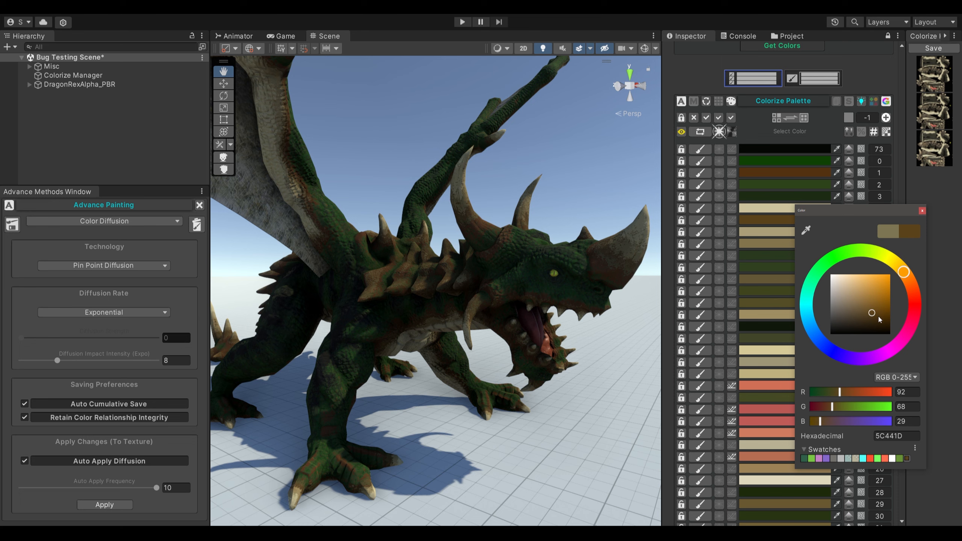
click(878, 319)
click(922, 210)
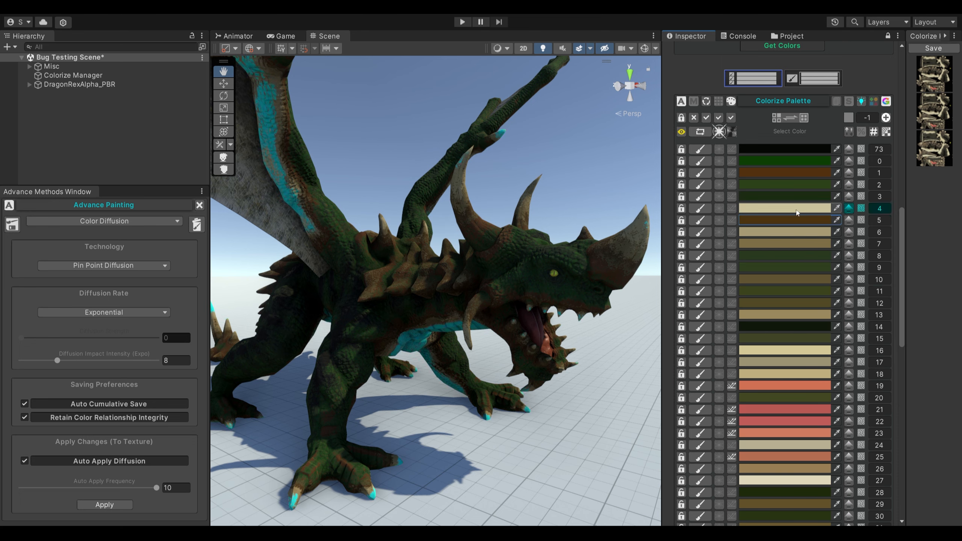
Change palette color 13 to the dark brown 382D0A.
click(782, 314)
click(856, 316)
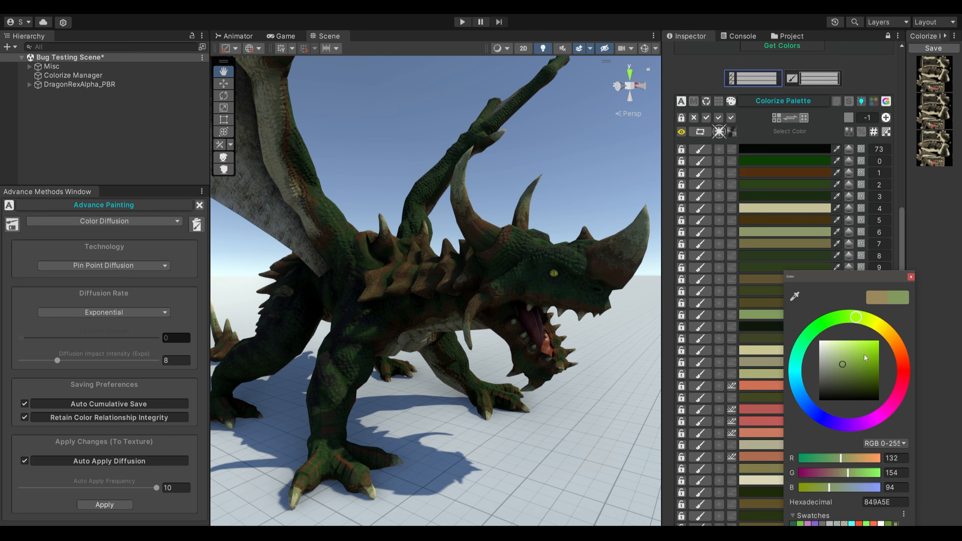
click(860, 360)
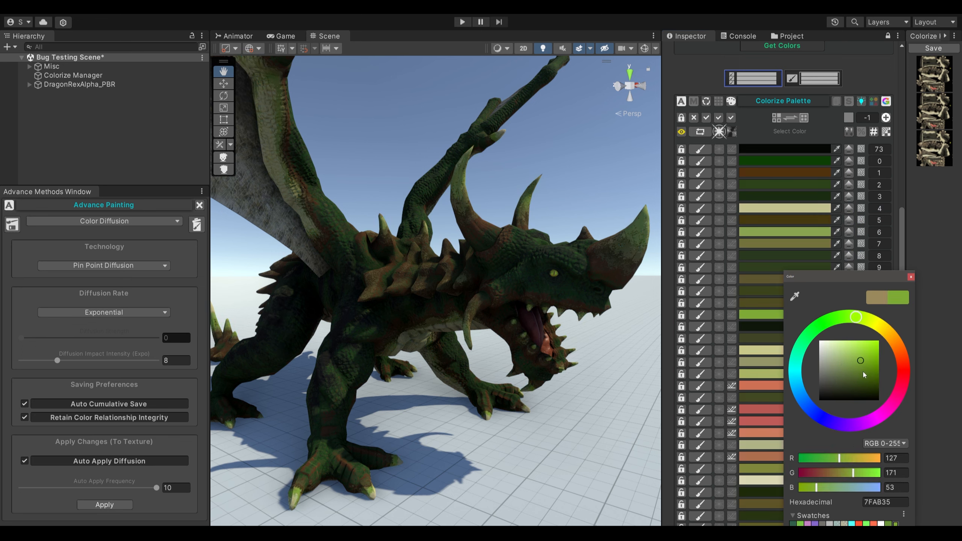
click(863, 373)
click(868, 386)
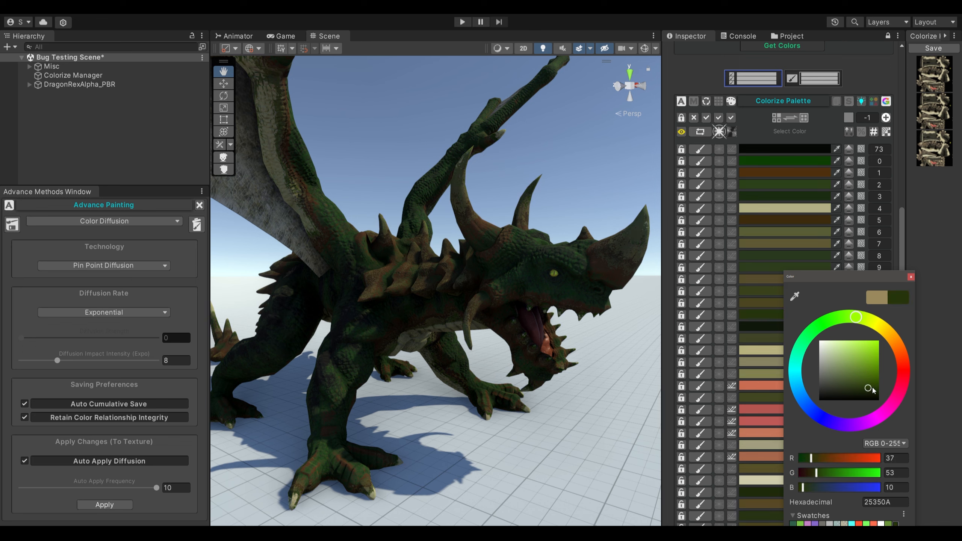
click(887, 333)
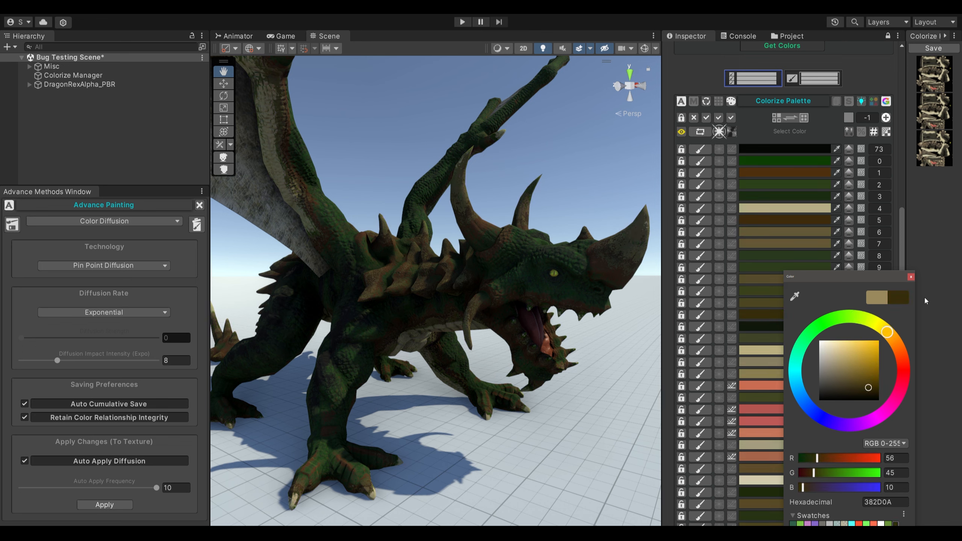
click(910, 277)
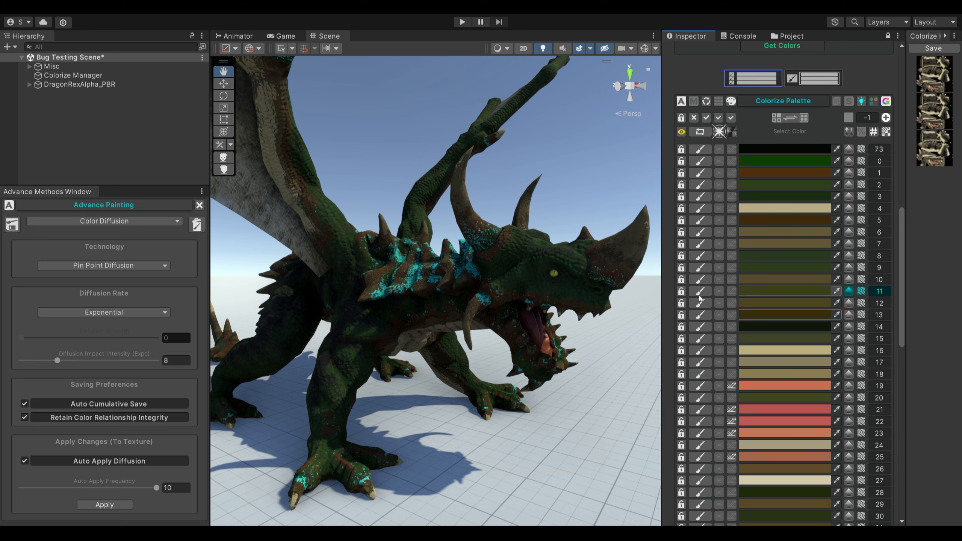
Set the diffusion impact intensity to 16 and change palette color 9 to the bright green 64A91B.
drag(57, 361, 93, 360)
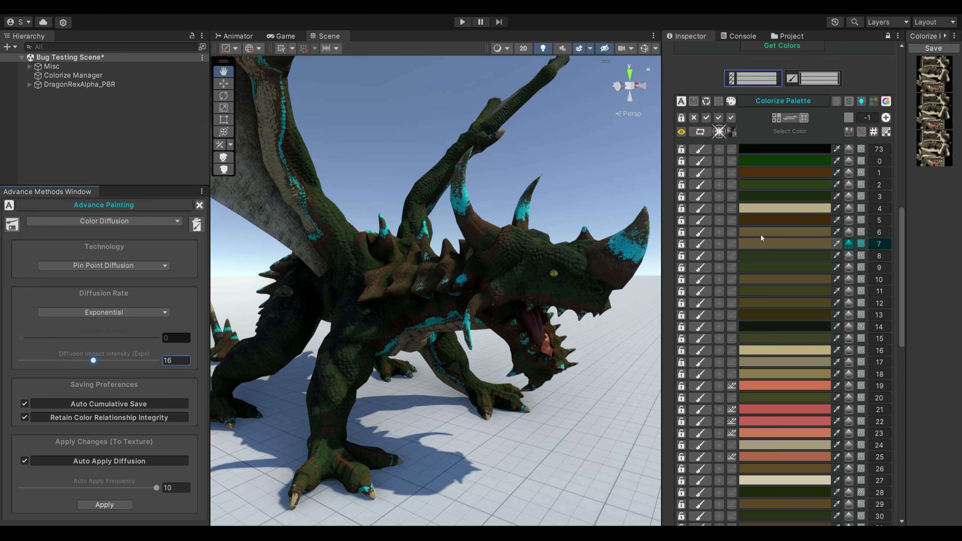
click(759, 267)
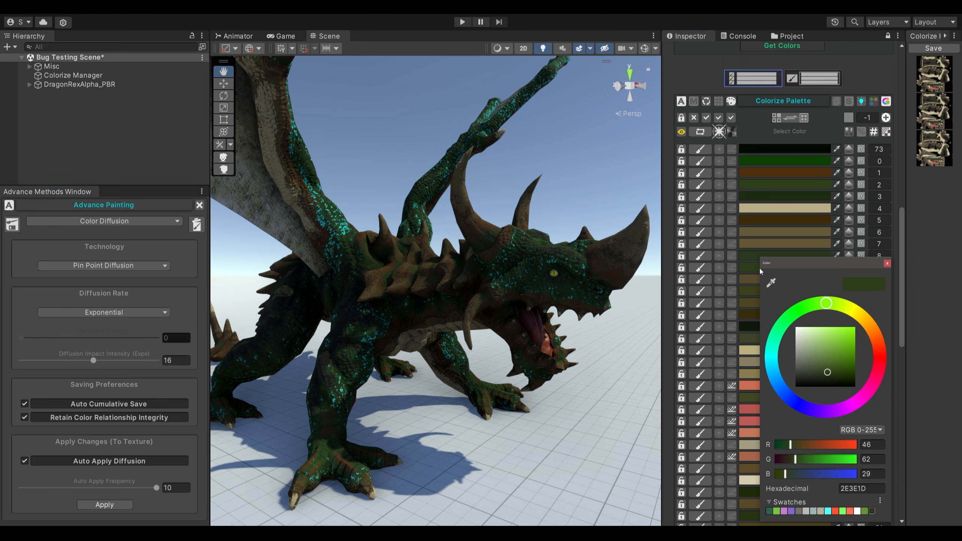
click(839, 358)
click(847, 348)
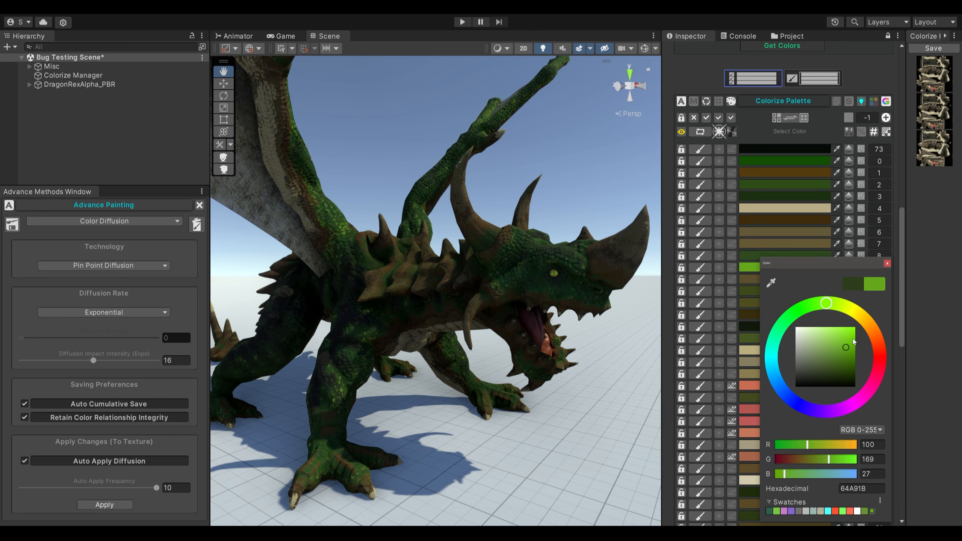
click(887, 263)
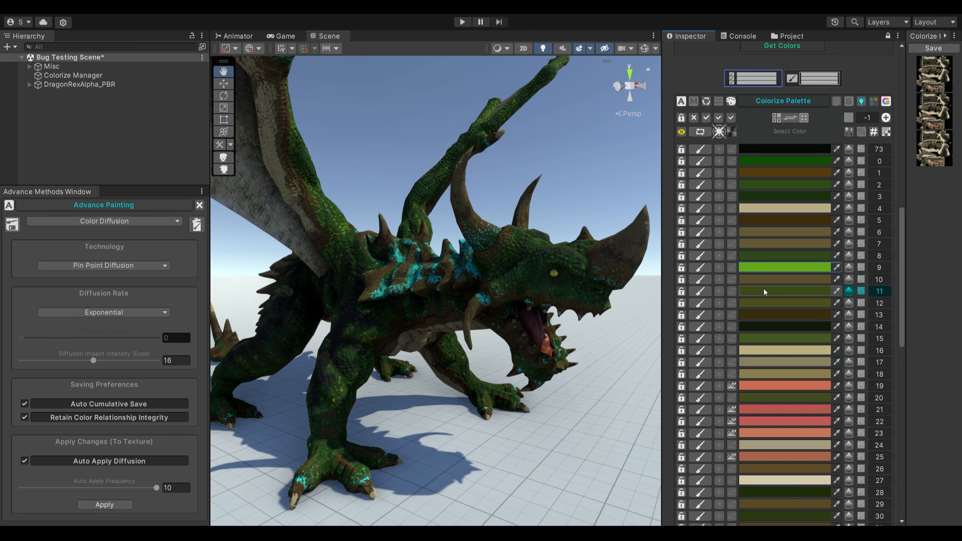
Change palette color 13 to the medium green 4B8A17.
click(766, 313)
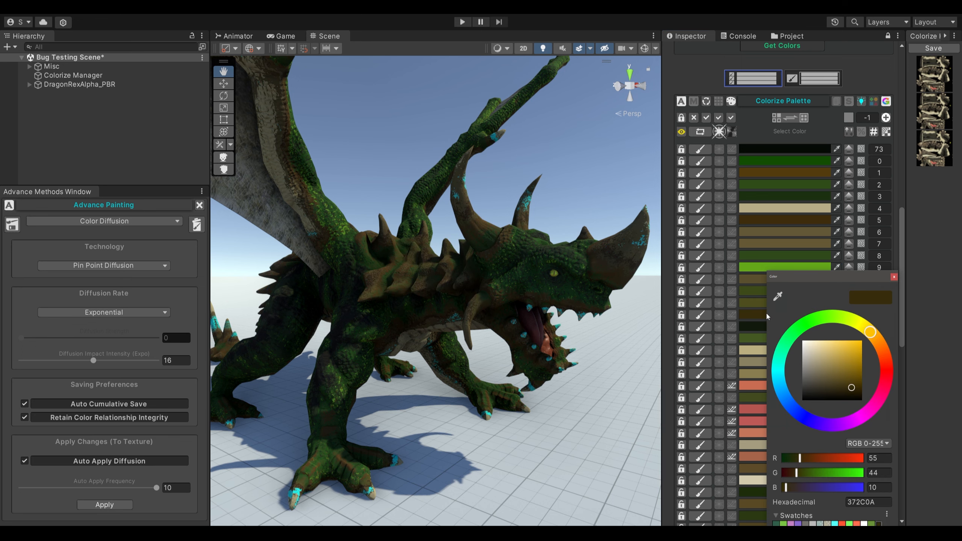
click(829, 317)
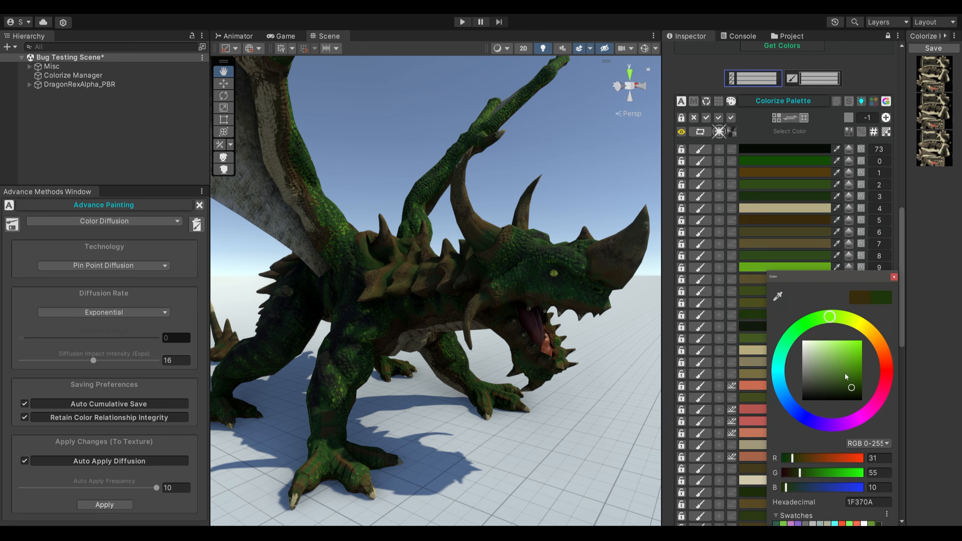
click(844, 373)
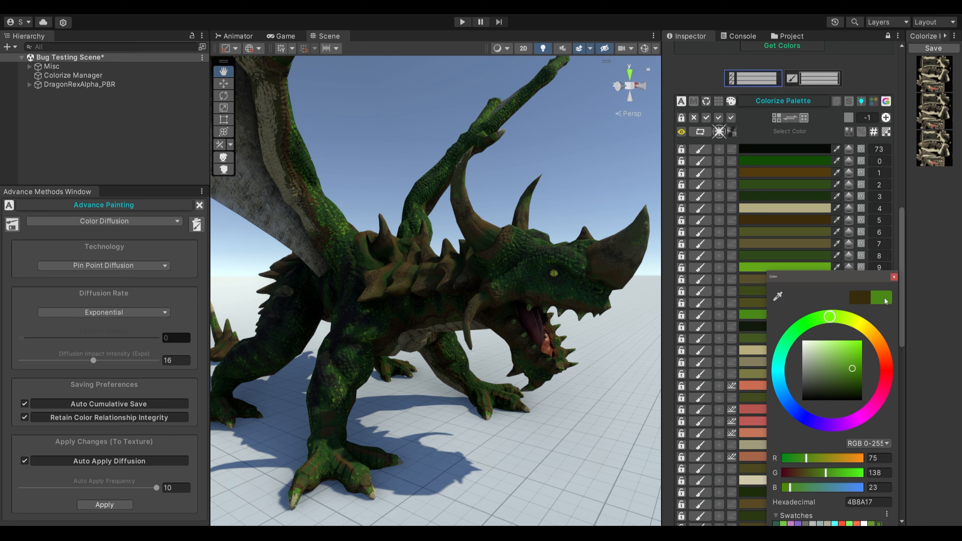
click(894, 277)
Change palette color 4 to the dark olive green 4E6F14.
click(781, 212)
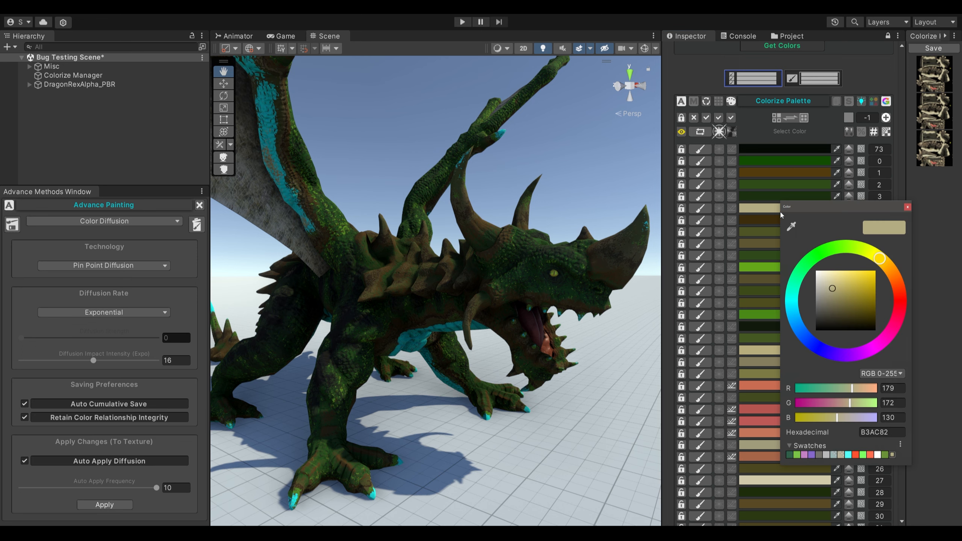
click(852, 251)
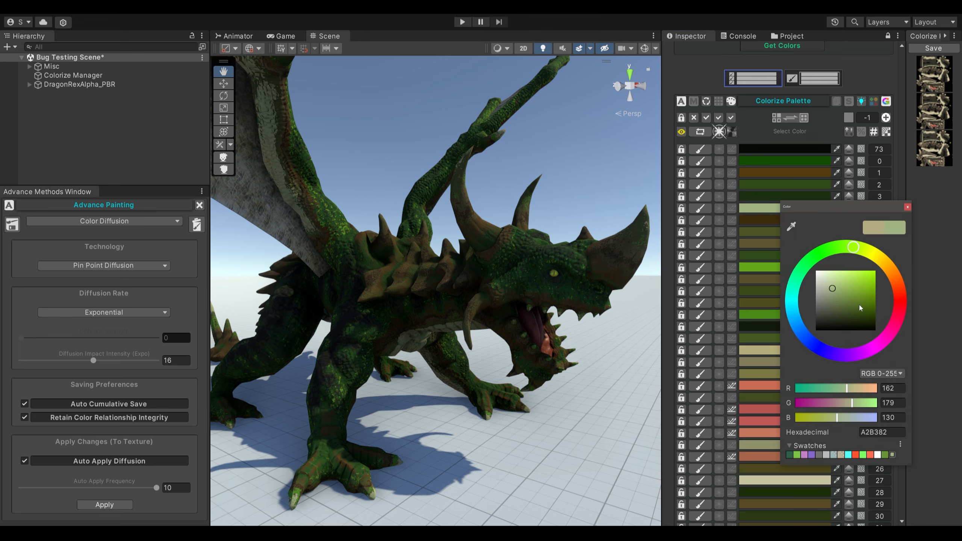
click(861, 301)
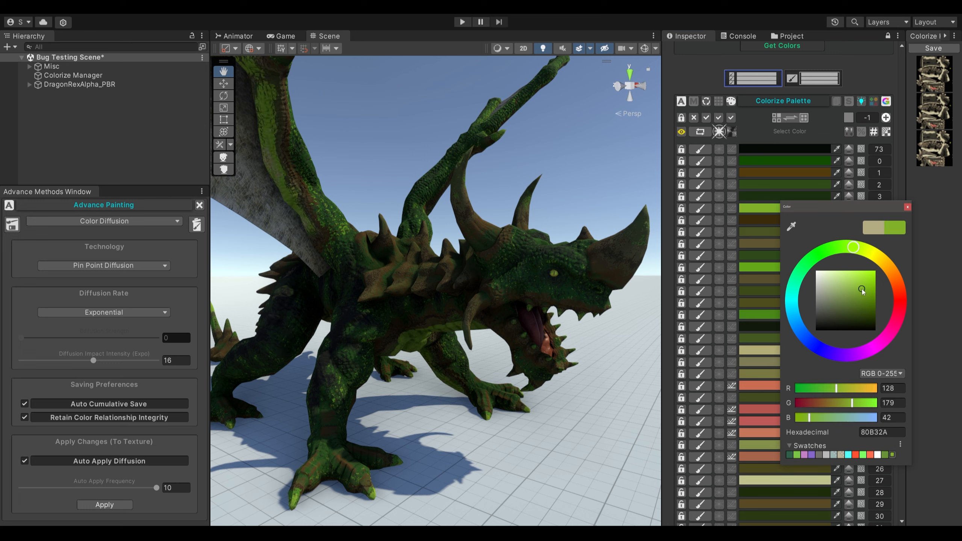
click(863, 303)
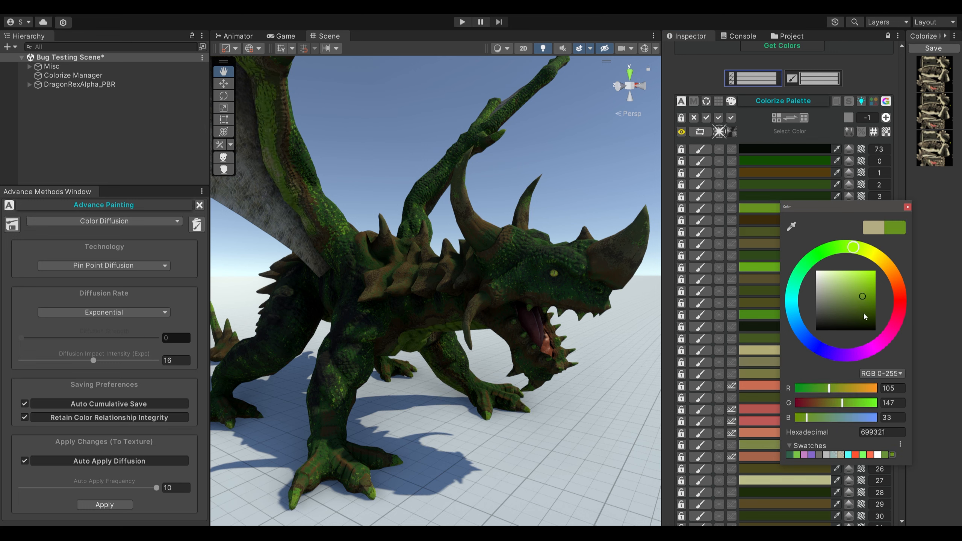
click(863, 313)
click(866, 306)
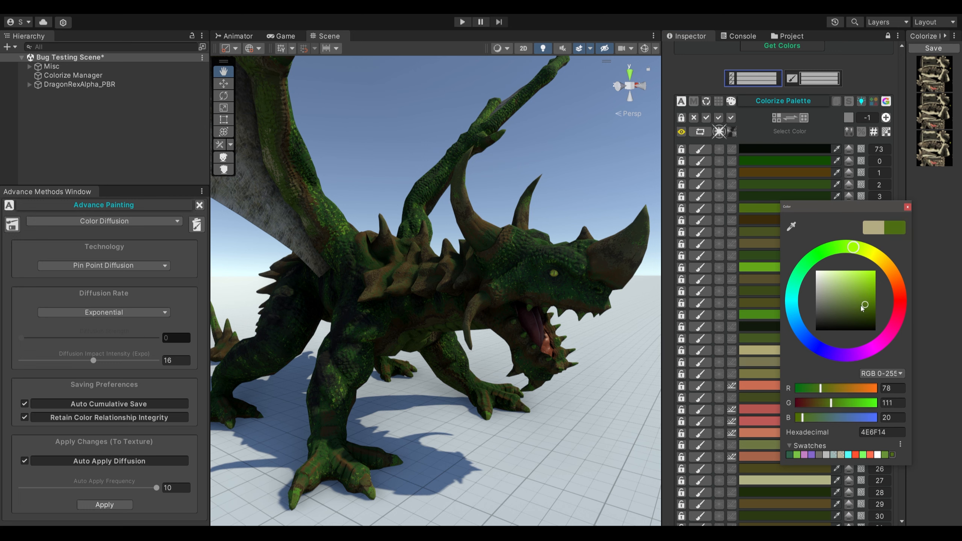
click(907, 207)
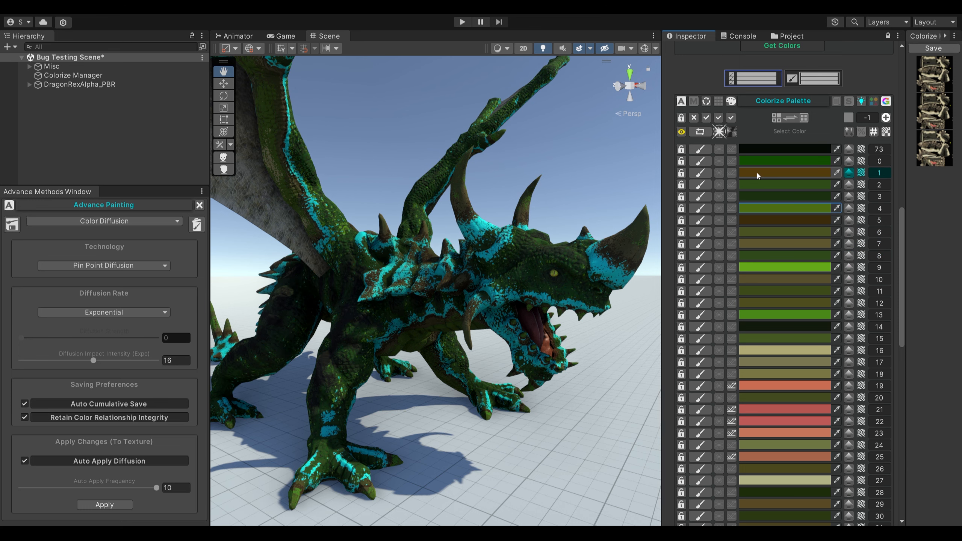
Shift palette color 5 to a slightly redder brown.
click(756, 219)
click(867, 280)
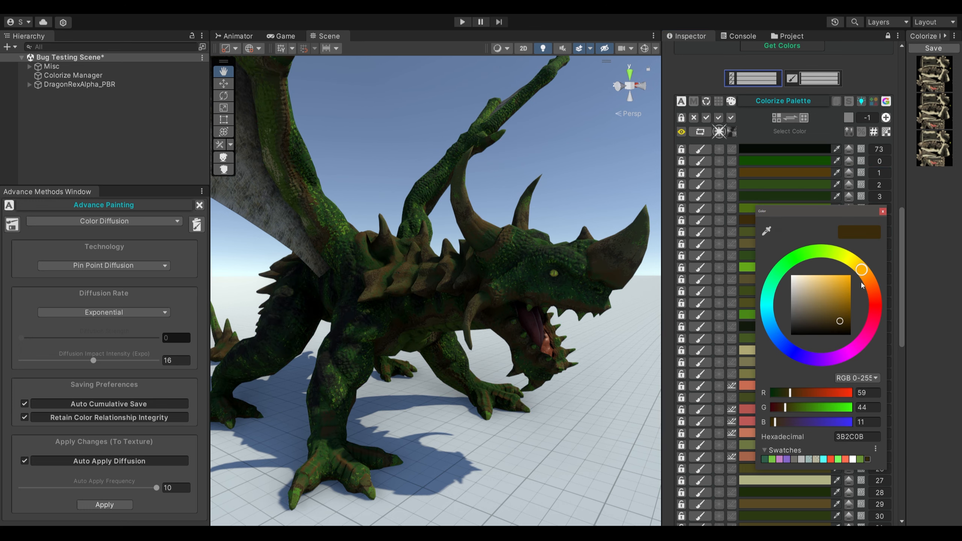
click(831, 315)
drag(829, 317, 831, 320)
click(882, 211)
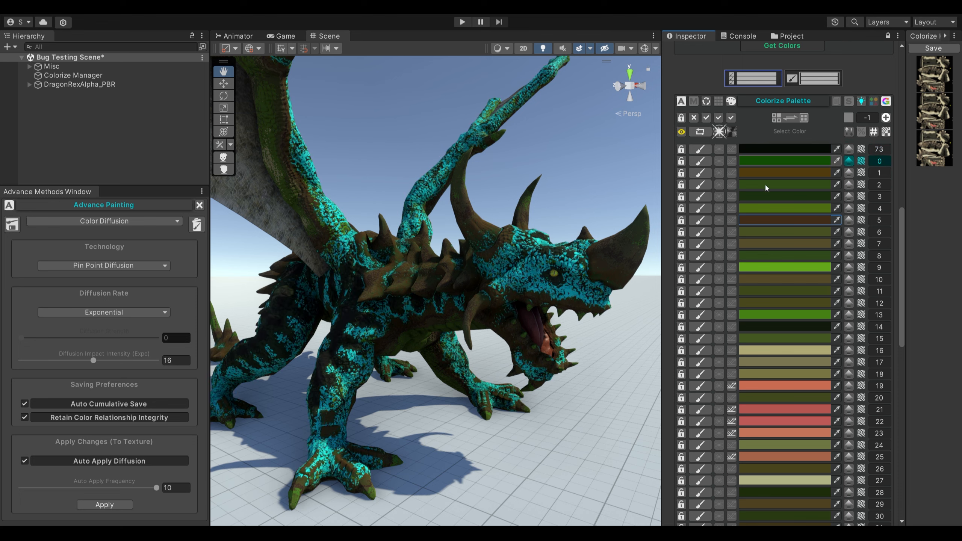